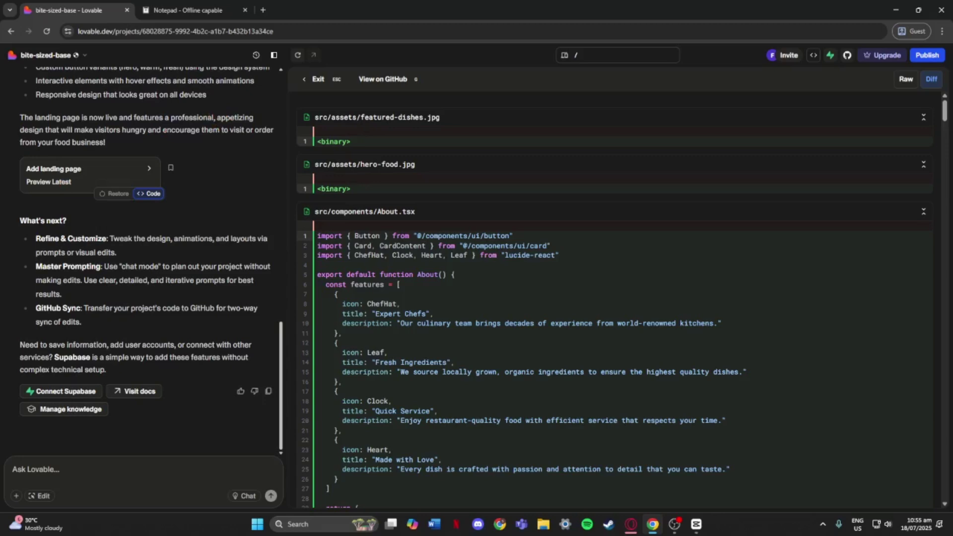
scroll(421, 188, down, 5)
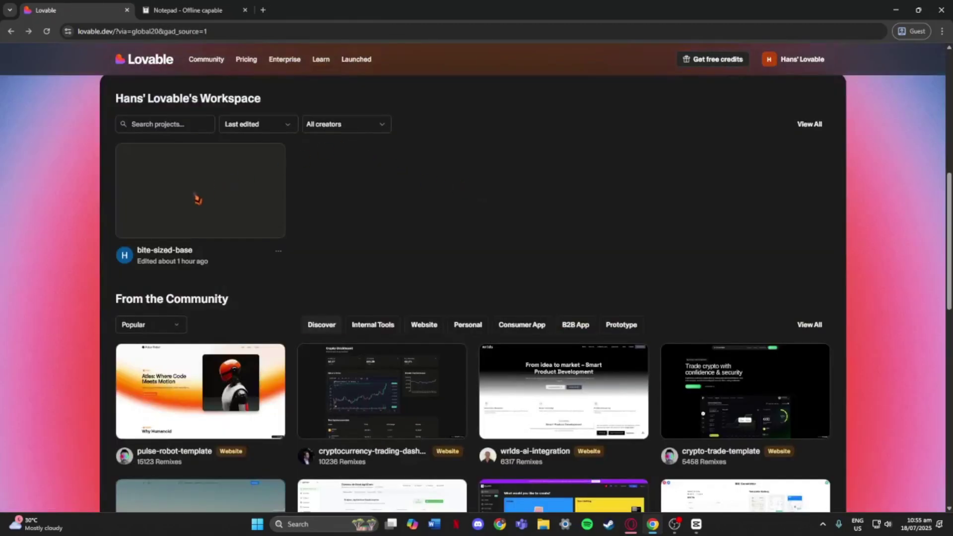
Reopen the bite-sized-base project from its card in Lovable.
click(234, 205)
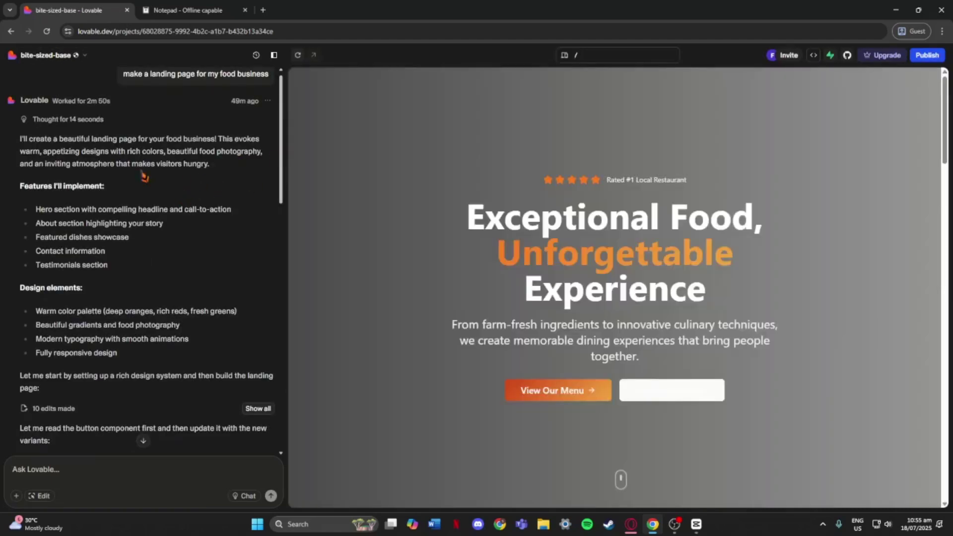
scroll(144, 176, down, 10)
scroll(143, 187, down, 5)
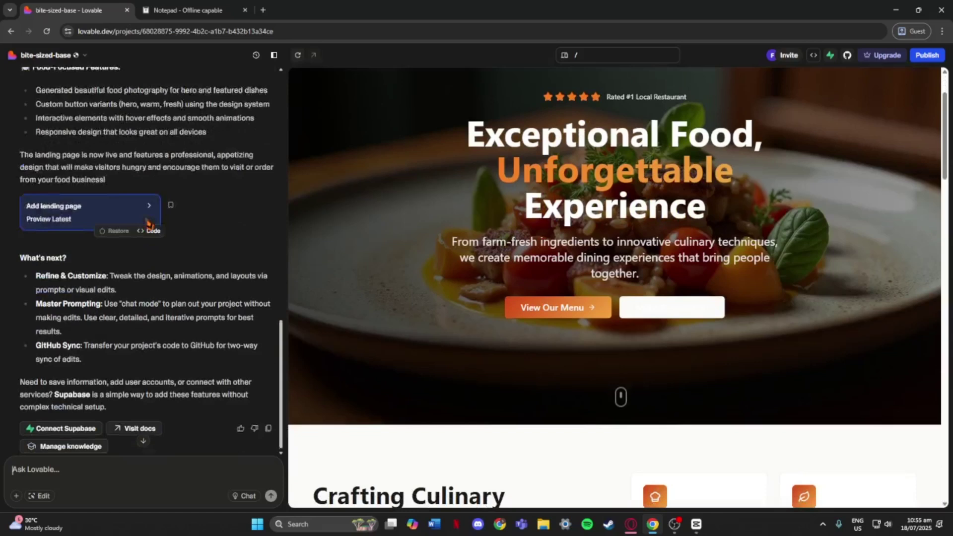
scroll(150, 222, down, 1)
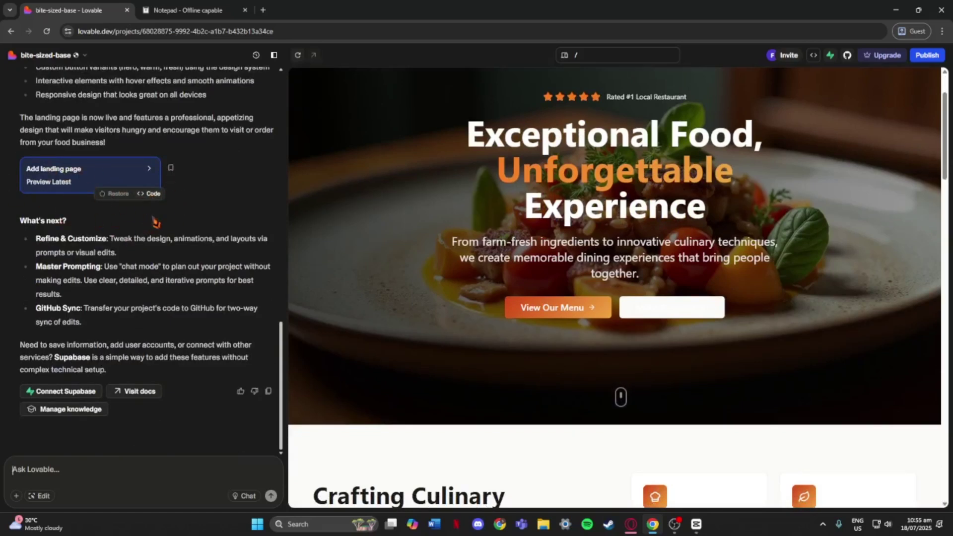
click(149, 195)
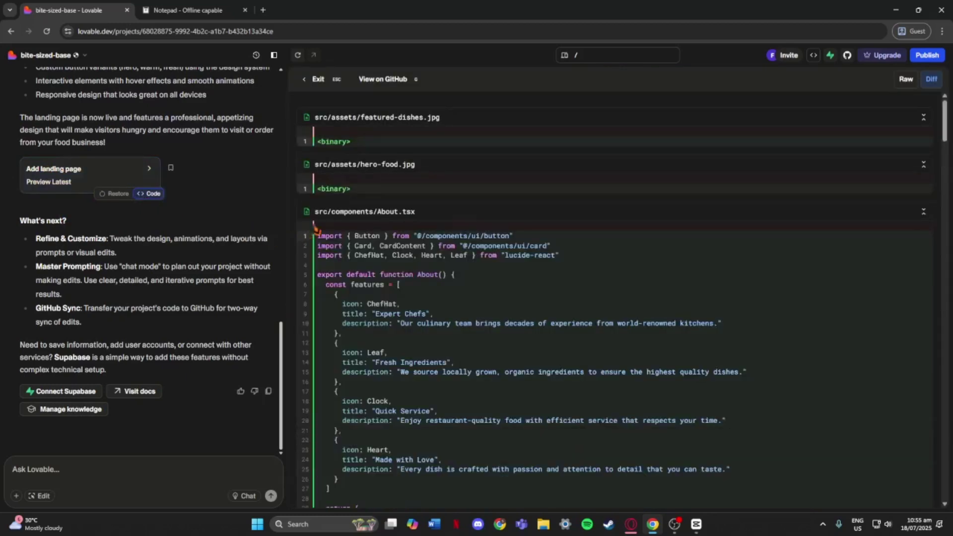
scroll(462, 265, down, 5)
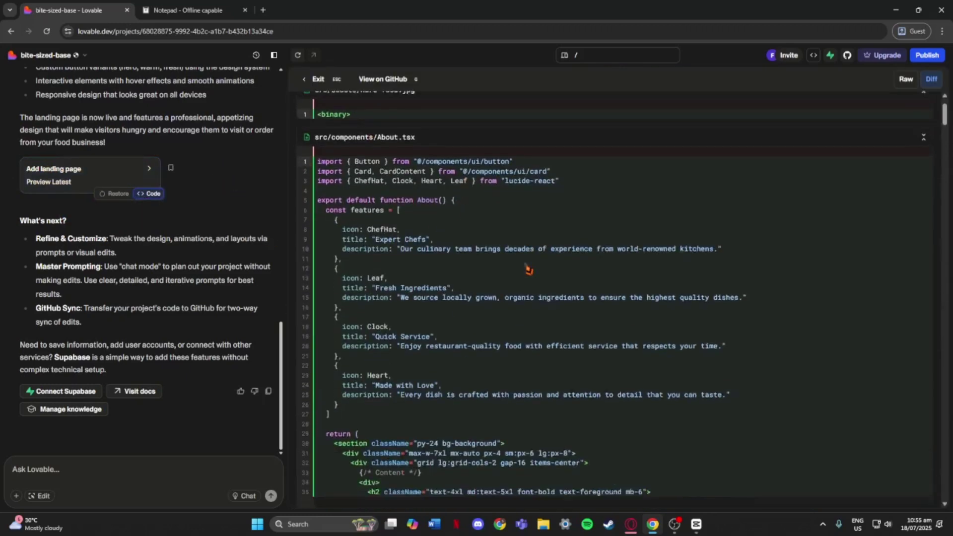
scroll(514, 238, down, 5)
scroll(514, 239, up, 5)
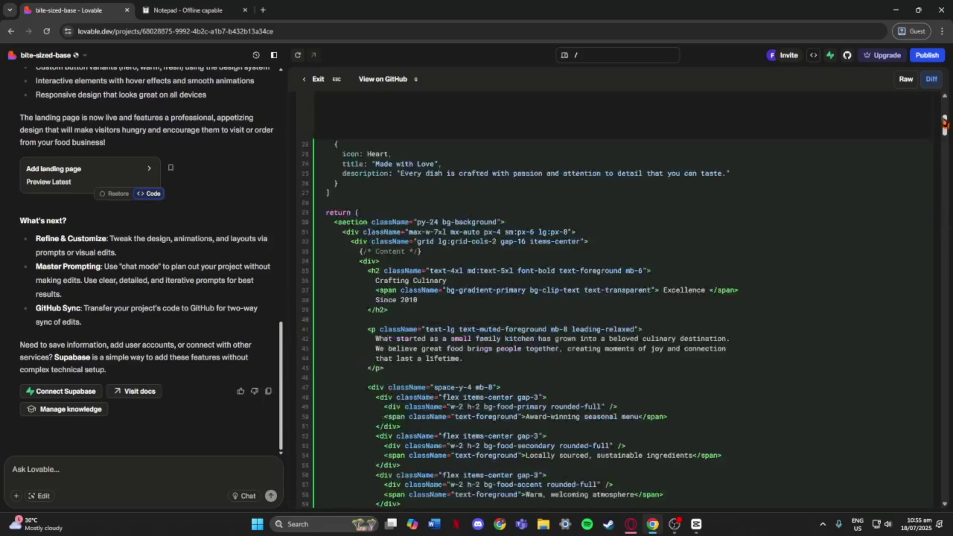
scroll(671, 186, up, 5)
scroll(401, 206, down, 1)
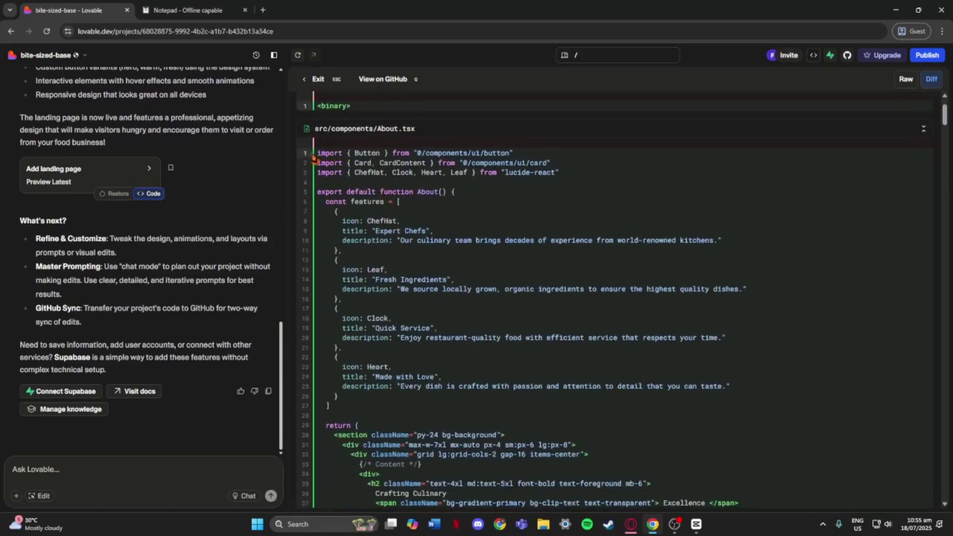
drag(318, 153, 647, 288)
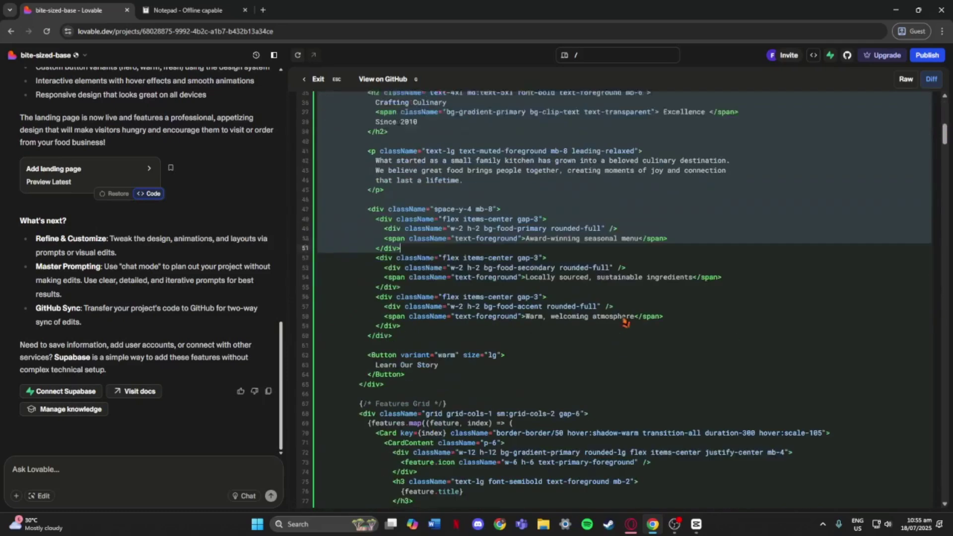
click(647, 287)
scroll(604, 257, down, 4)
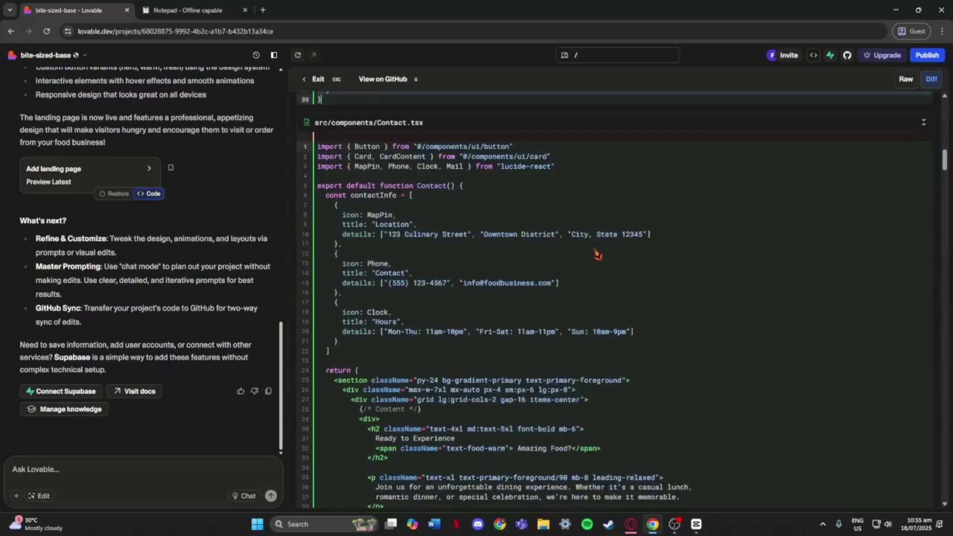
Check the blank online notepad, then return to the bite-sized-base code diff.
click(188, 10)
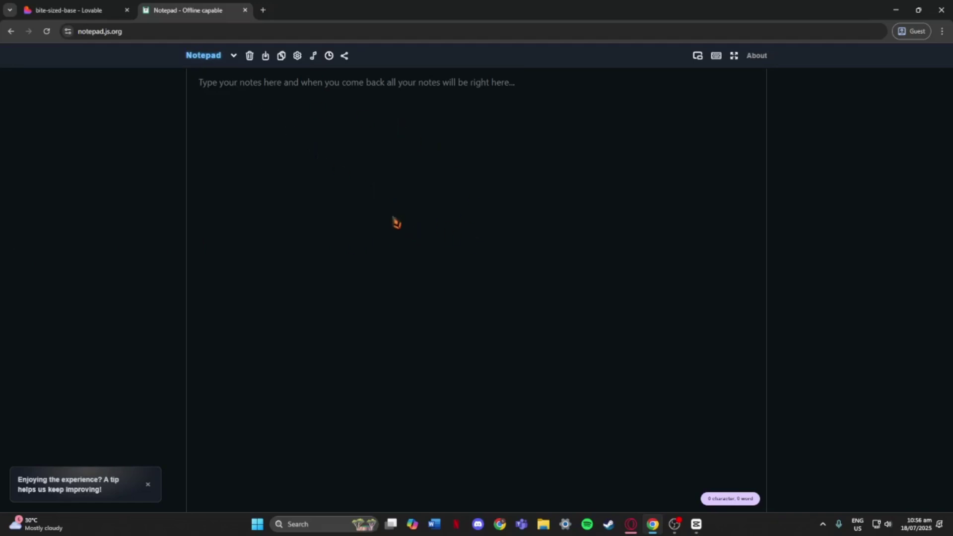
click(75, 10)
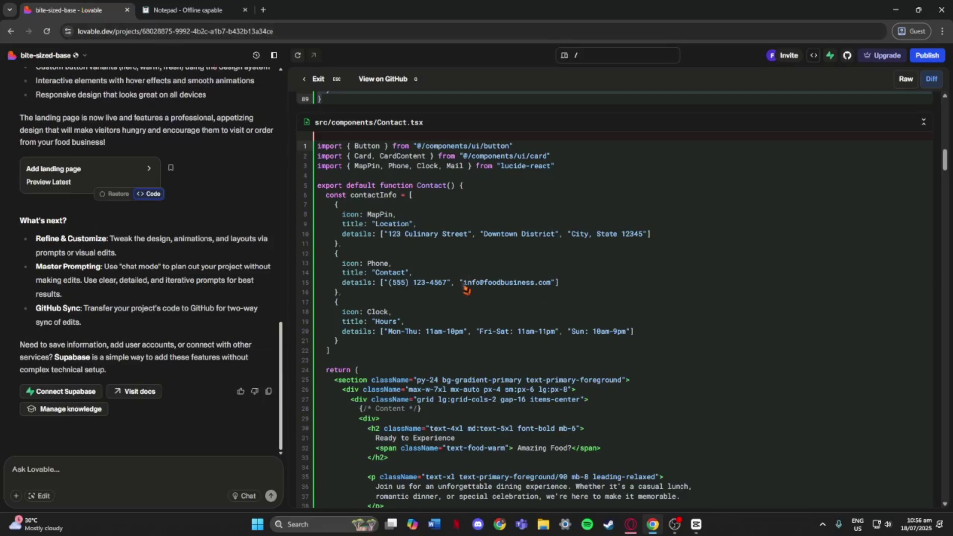
scroll(465, 289, up, 3)
scroll(469, 287, up, 3)
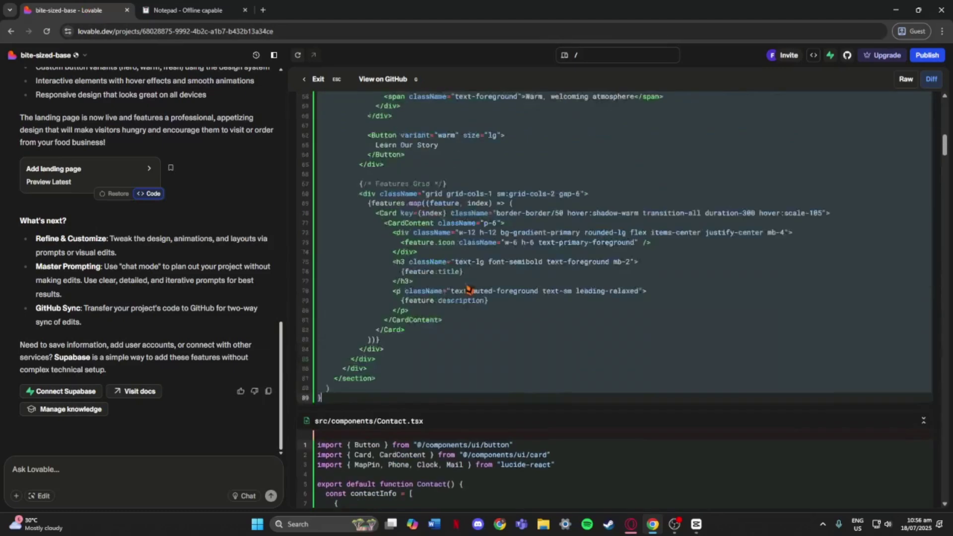
scroll(471, 283, up, 3)
scroll(479, 267, up, 5)
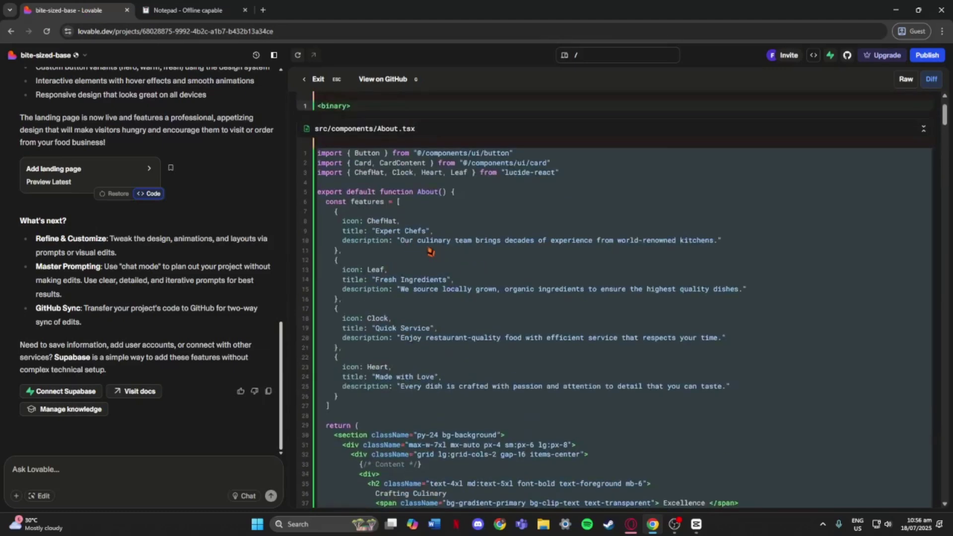